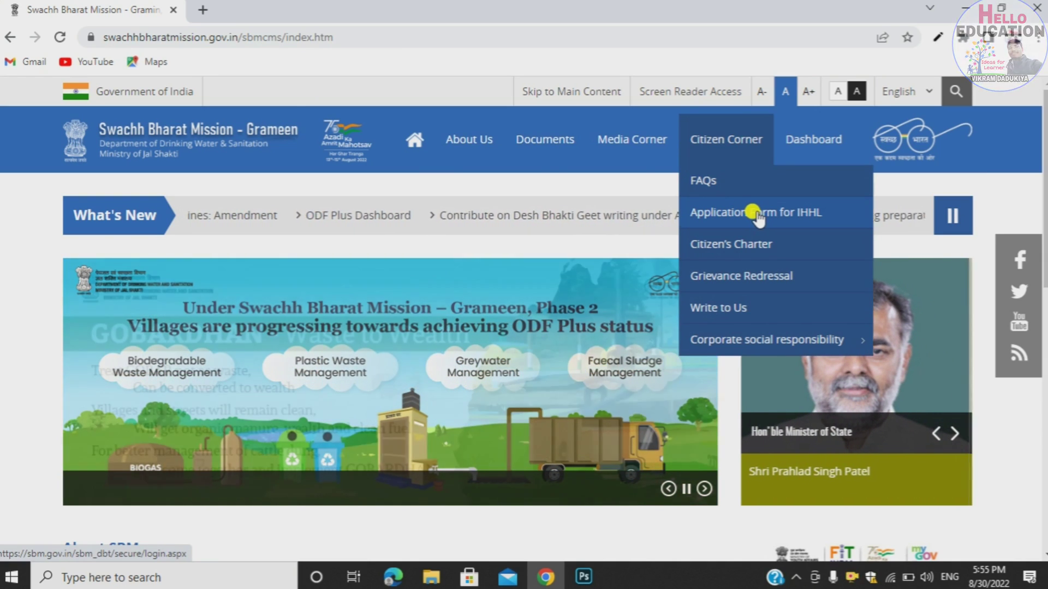
Open the citizen registration form for the IHHL application, complete the registration and acknowledge its confirmation
{"action": "left_click", "coordinate": [756, 213]}
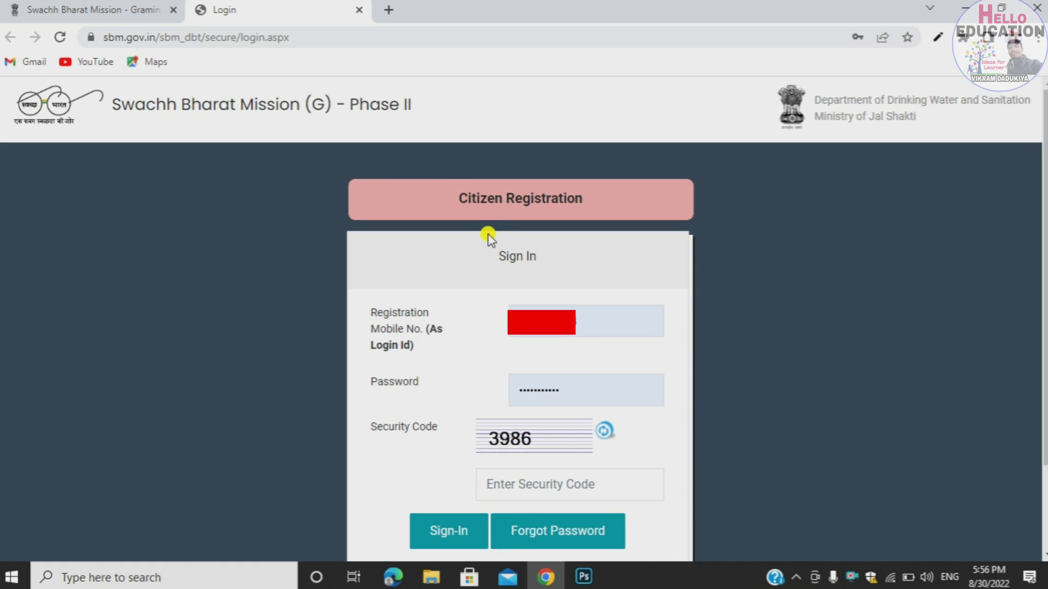
{"action": "left_click", "coordinate": [492, 203]}
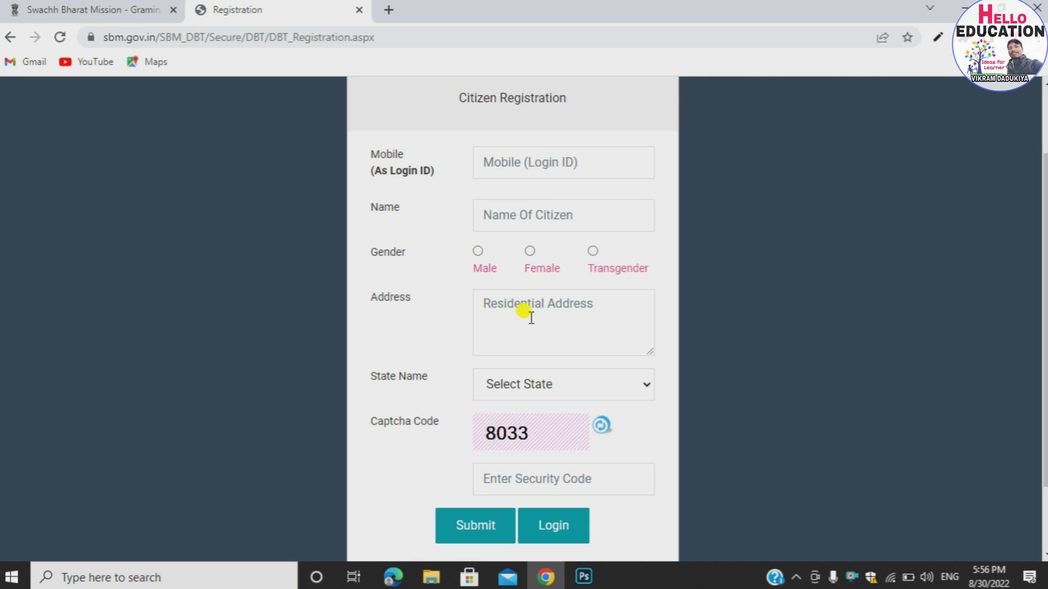
{"action": "left_click", "coordinate": [527, 387]}
{"action": "scroll", "coordinate": [490, 361], "scroll_direction": "down", "scroll_amount": 1}
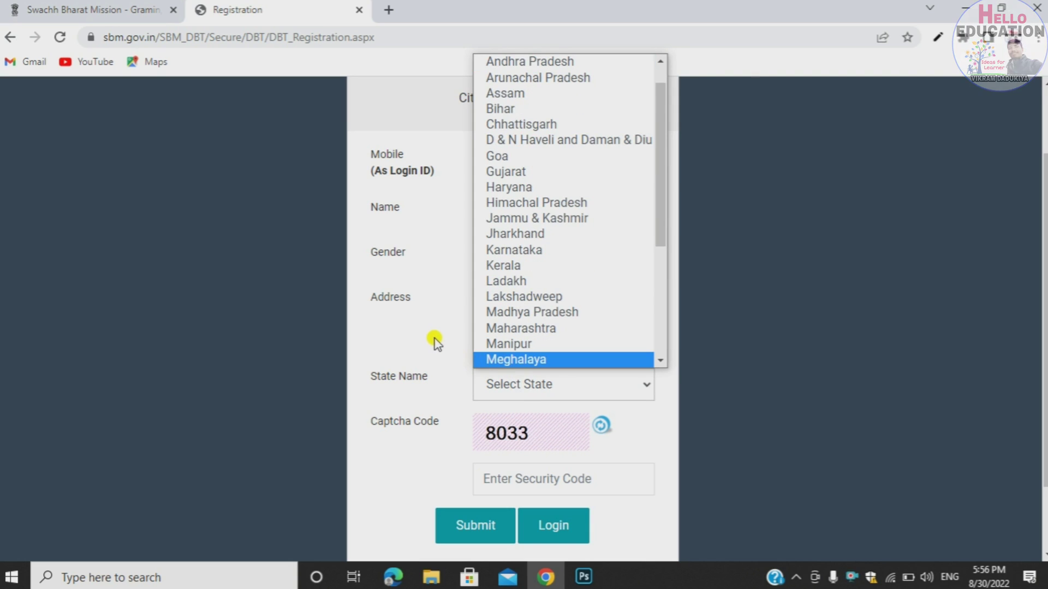
{"action": "left_click", "coordinate": [433, 339]}
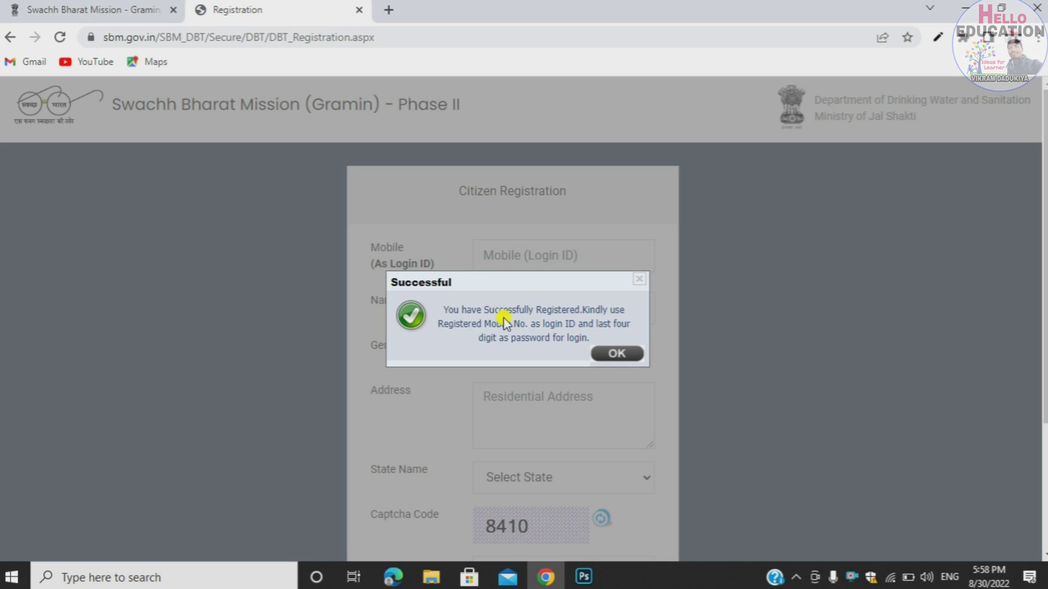
{"action": "left_click", "coordinate": [613, 354]}
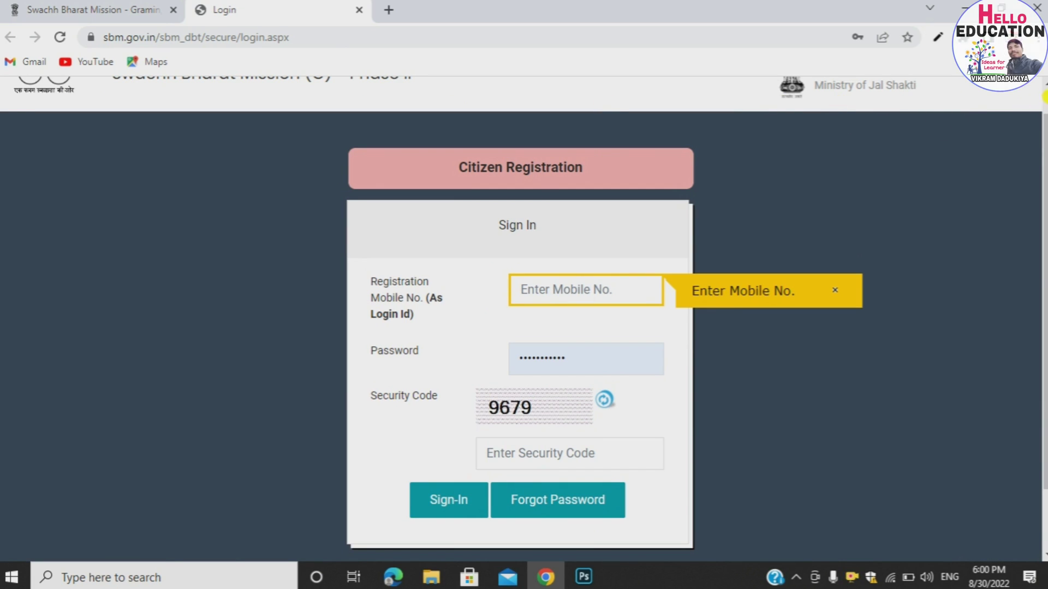
Sign in, replace the old password with a new confirmed password, and go to the citizen home page
{"action": "scroll", "coordinate": [1045, 87], "scroll_direction": "up", "scroll_amount": 1}
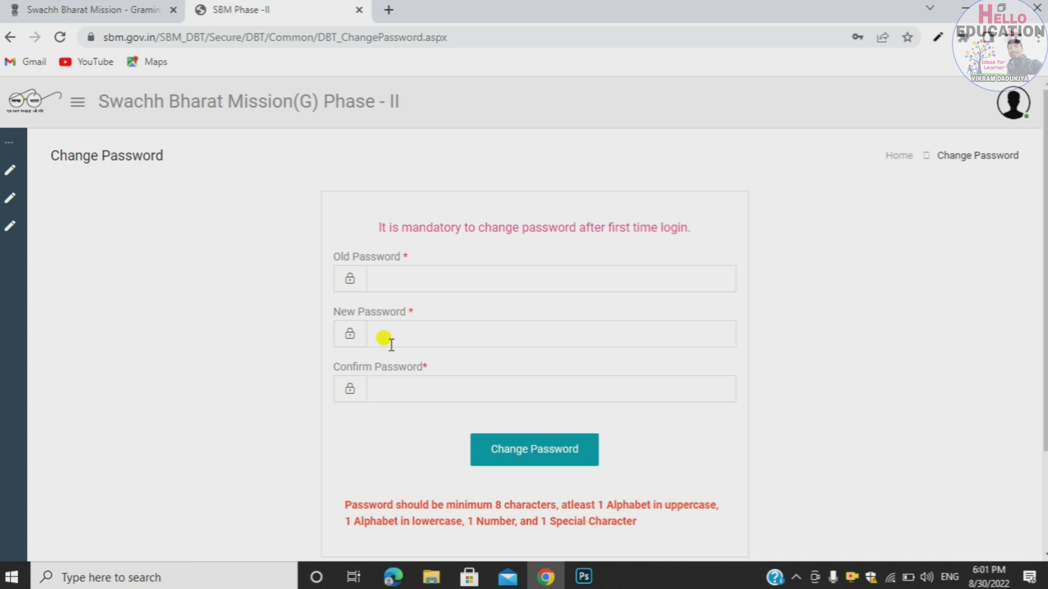
{"action": "left_click", "coordinate": [509, 453]}
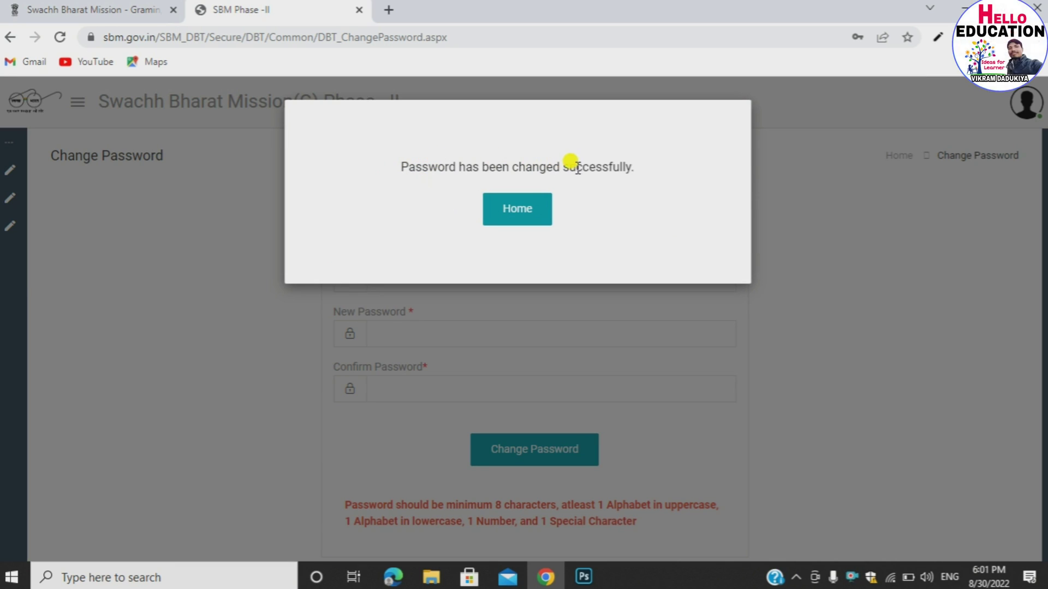
{"action": "left_click", "coordinate": [513, 210]}
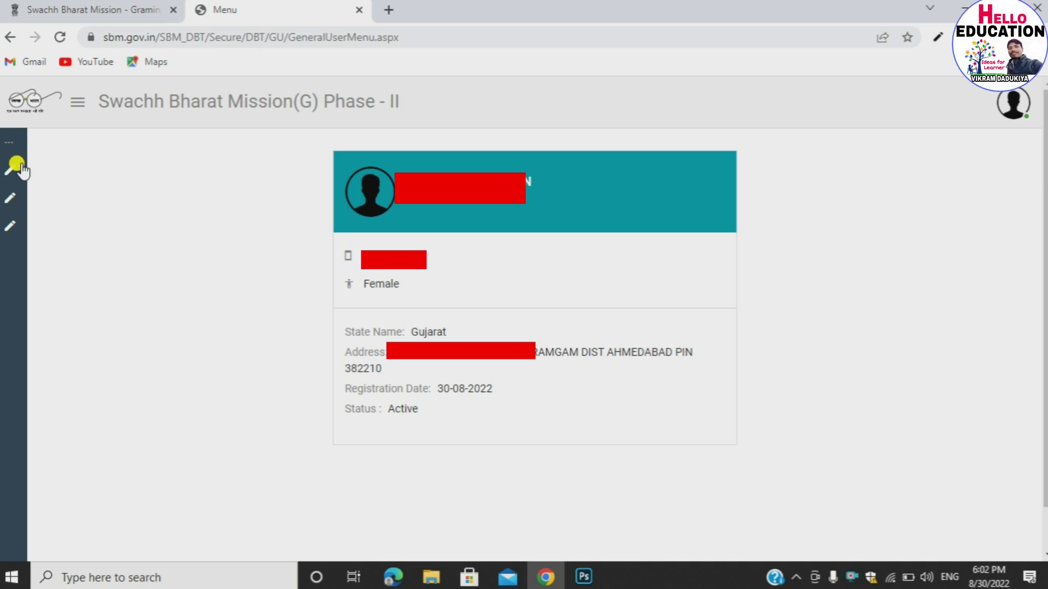
Start a new IHHL application with AHMEDABAD as the district and check the block and gram panchayat choices
{"action": "mouse_move", "coordinate": [16, 169]}
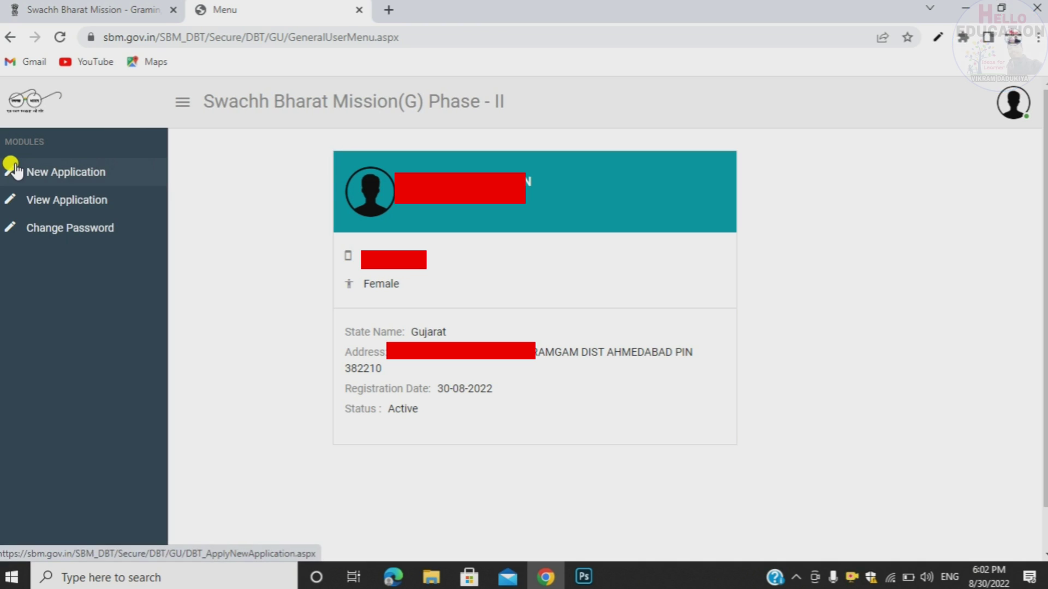
{"action": "left_click", "coordinate": [57, 178]}
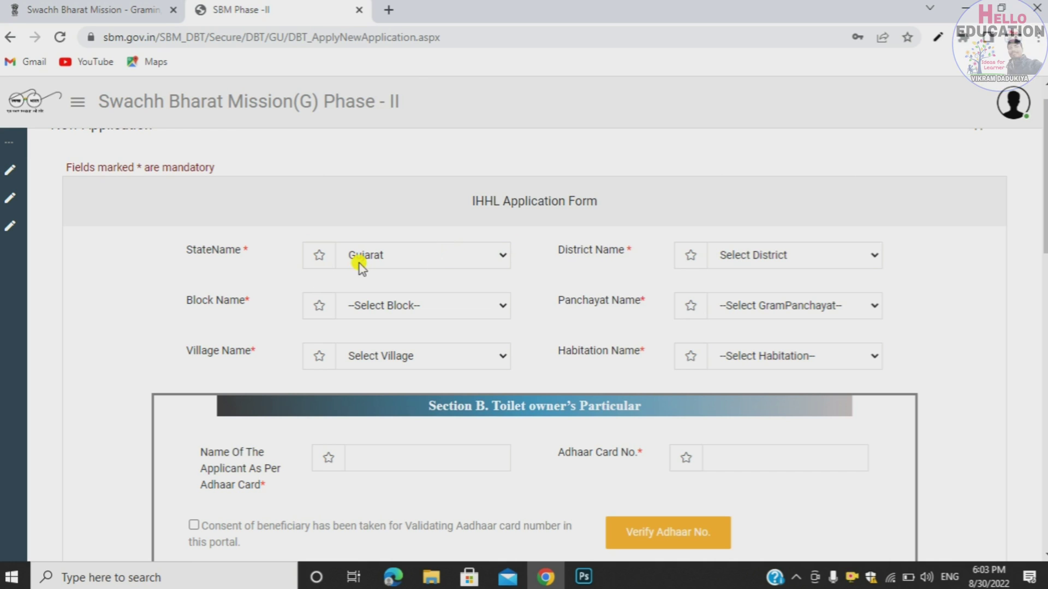
{"action": "left_click", "coordinate": [726, 259]}
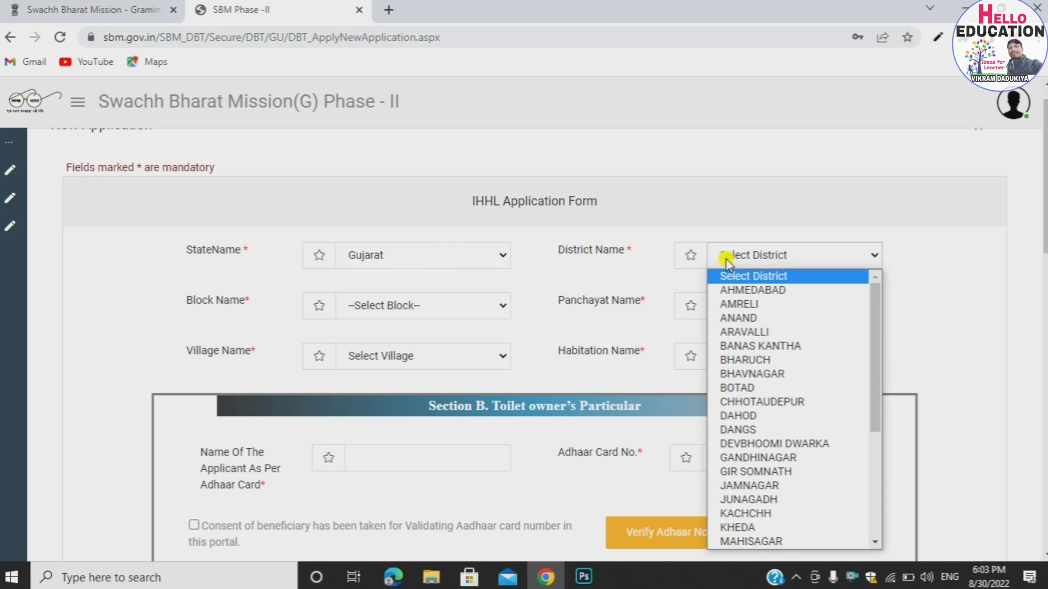
{"action": "left_click", "coordinate": [731, 290]}
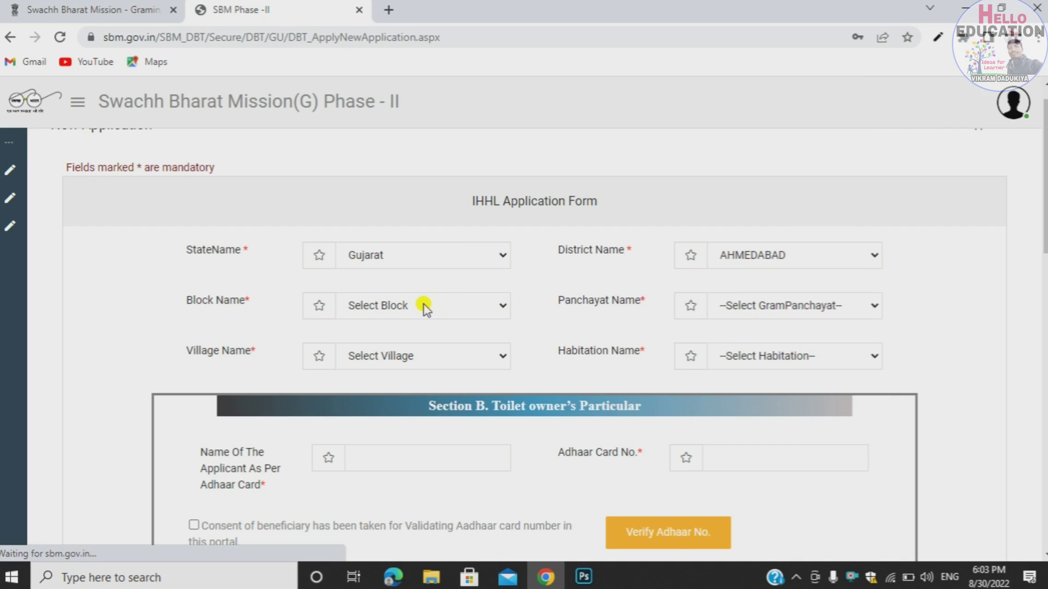
{"action": "left_click", "coordinate": [459, 304]}
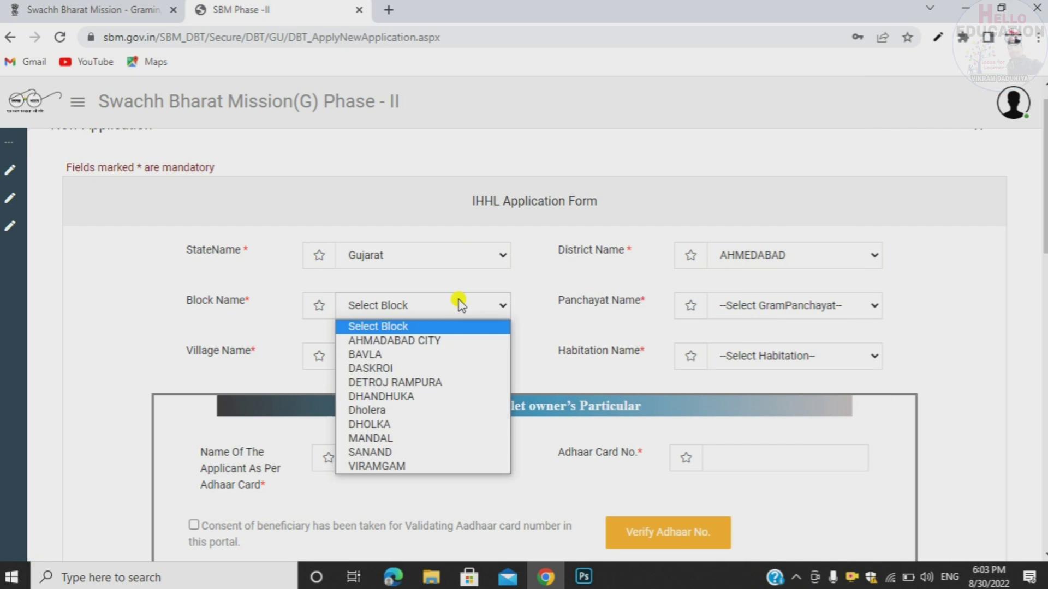
{"action": "left_click", "coordinate": [754, 302]}
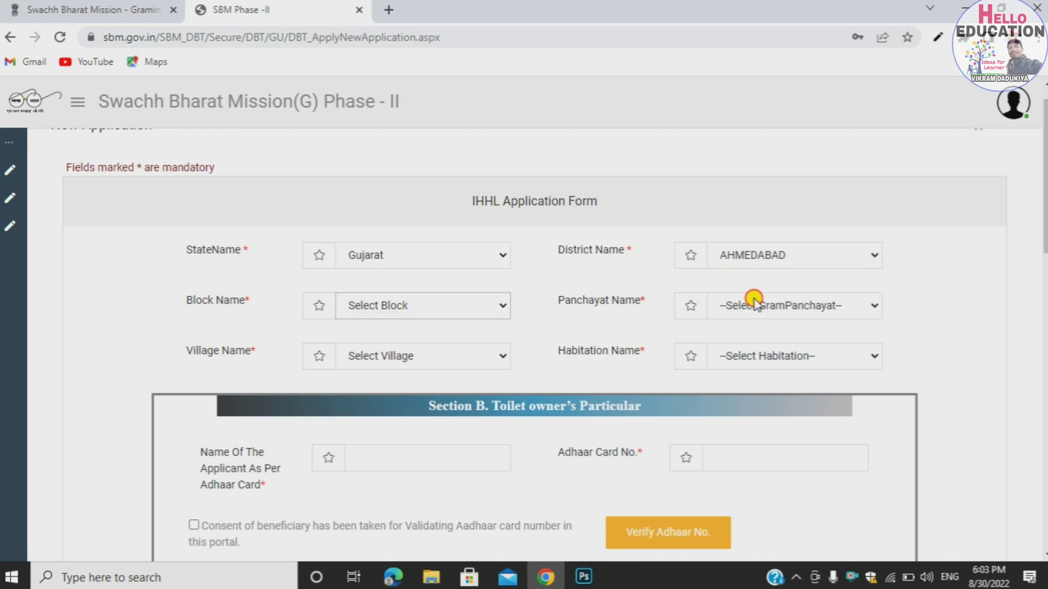
{"action": "left_click", "coordinate": [754, 303]}
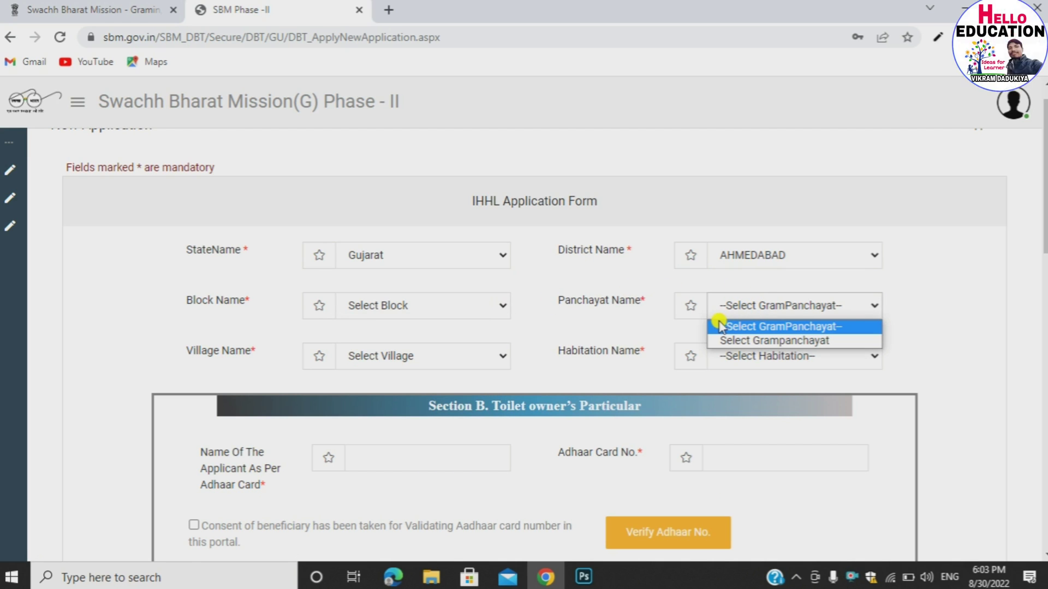
{"action": "left_click", "coordinate": [602, 340]}
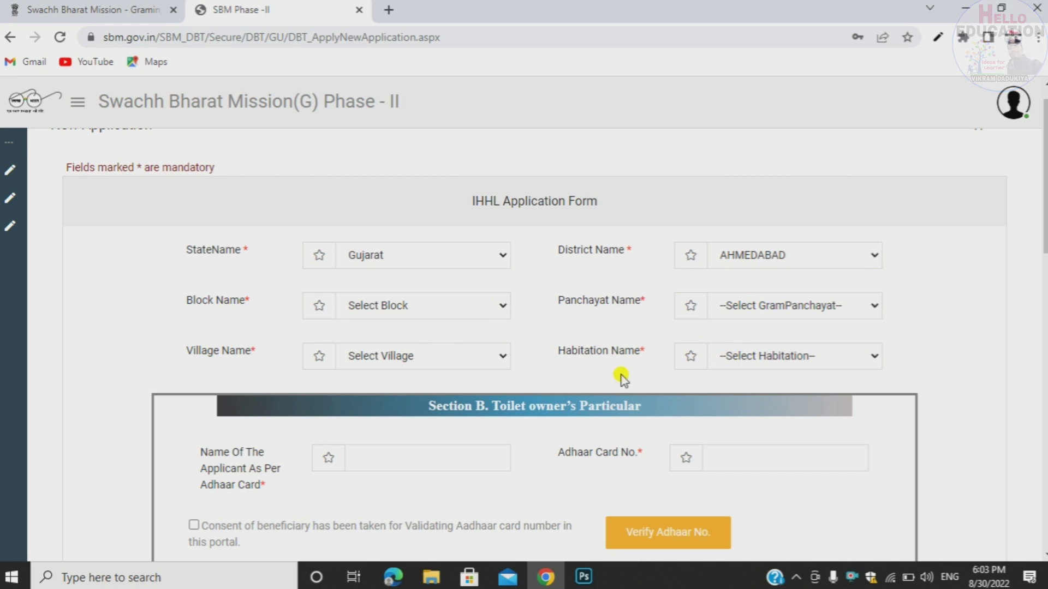
Examine the gender, category and sub-category options in the toilet owner's section, keeping the category at APL
{"action": "scroll", "coordinate": [1016, 546], "scroll_direction": "down", "scroll_amount": 5}
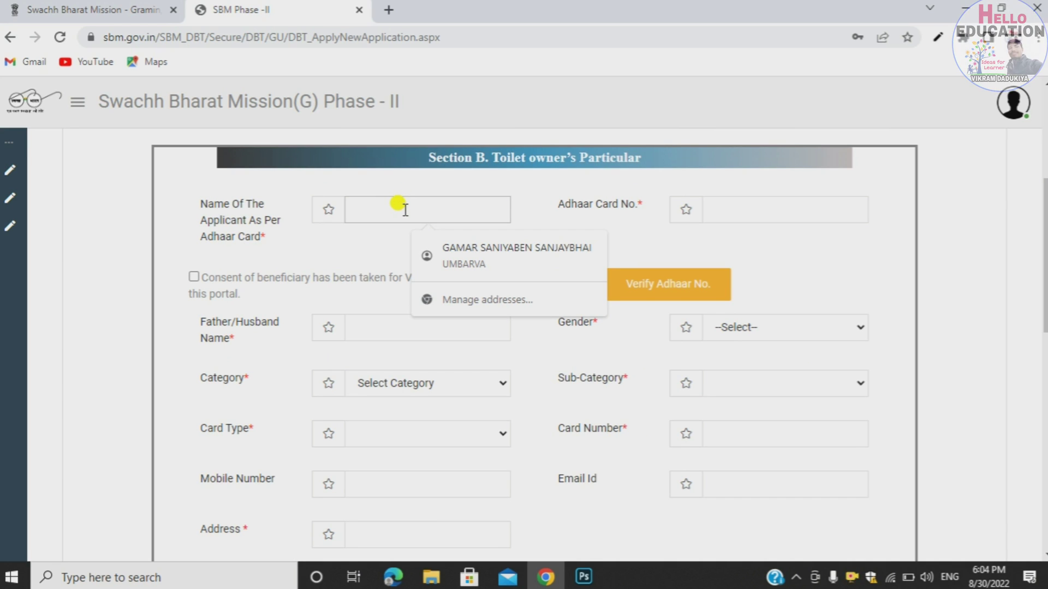
{"action": "left_click", "coordinate": [362, 245]}
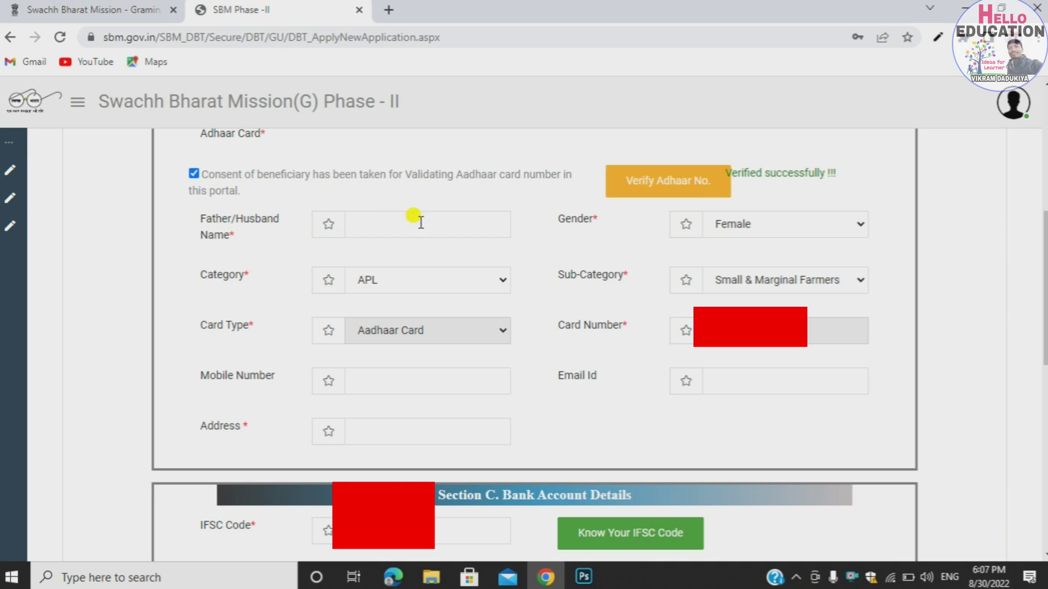
{"action": "left_click", "coordinate": [745, 225]}
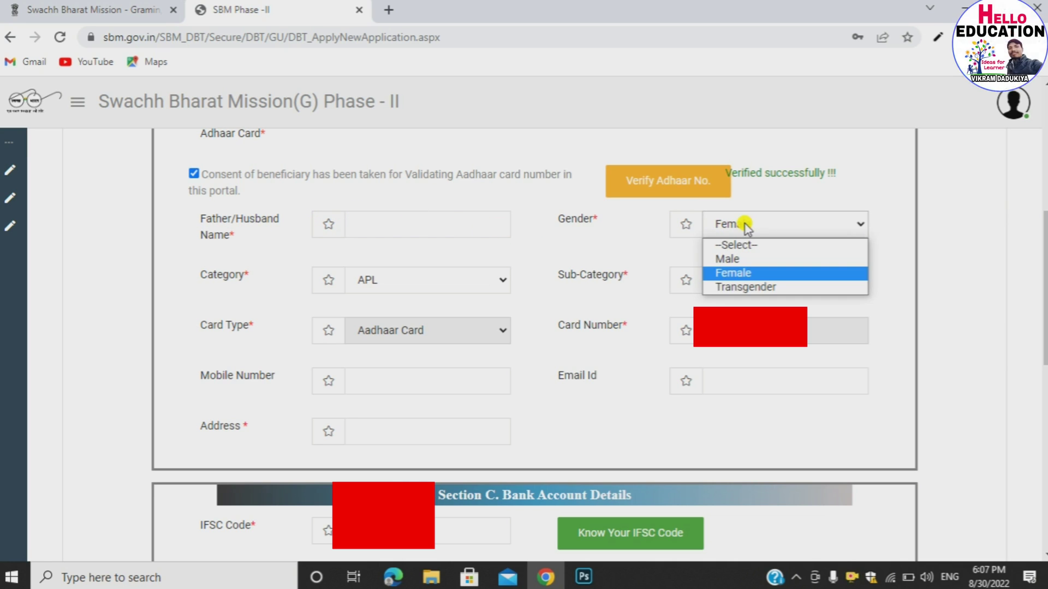
{"action": "left_click", "coordinate": [625, 252]}
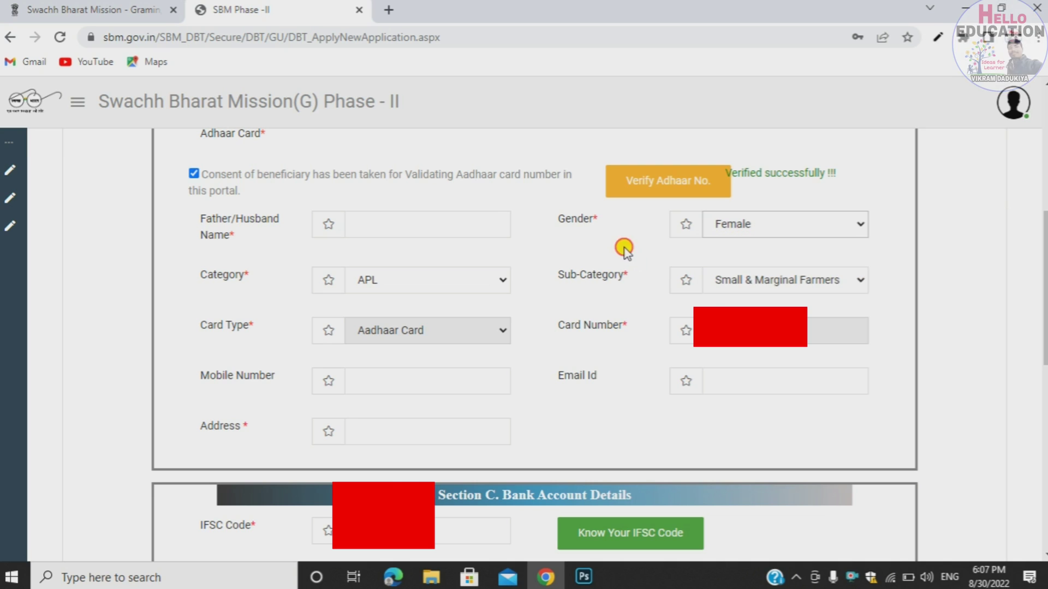
{"action": "left_click", "coordinate": [465, 279]}
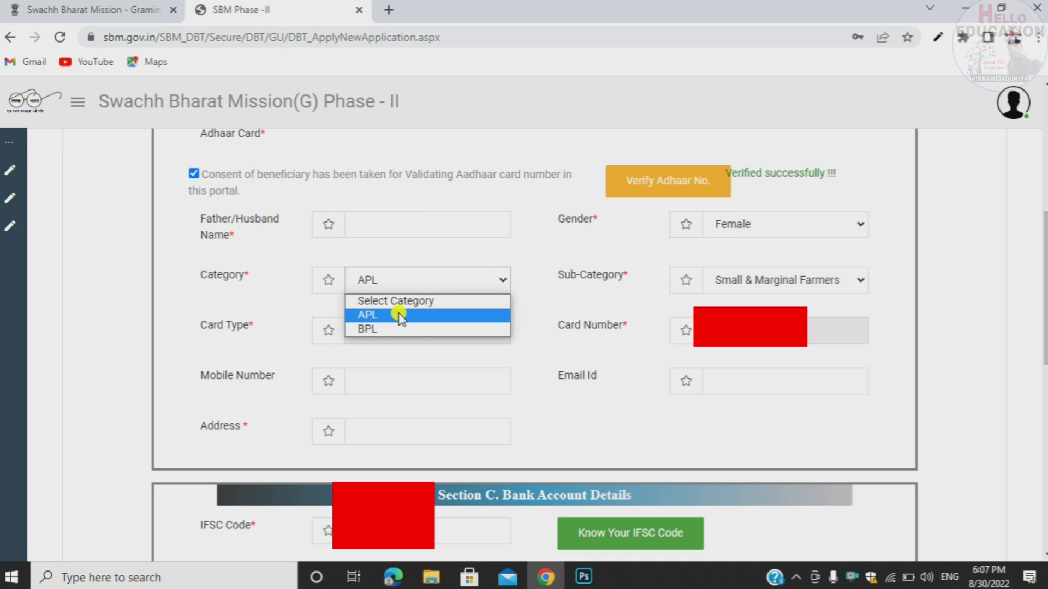
{"action": "left_click", "coordinate": [398, 315]}
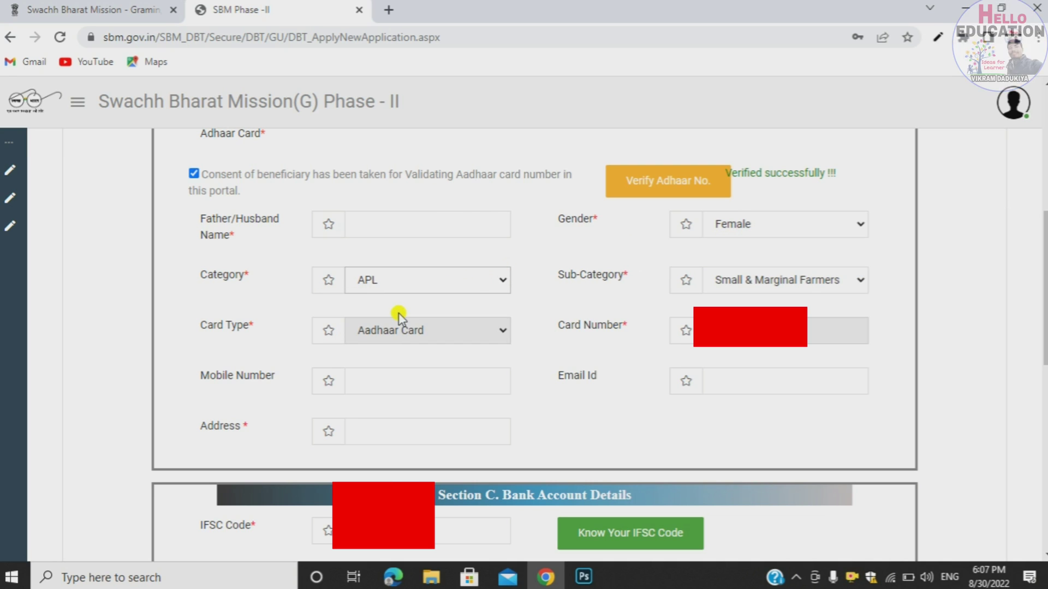
{"action": "left_click", "coordinate": [740, 281]}
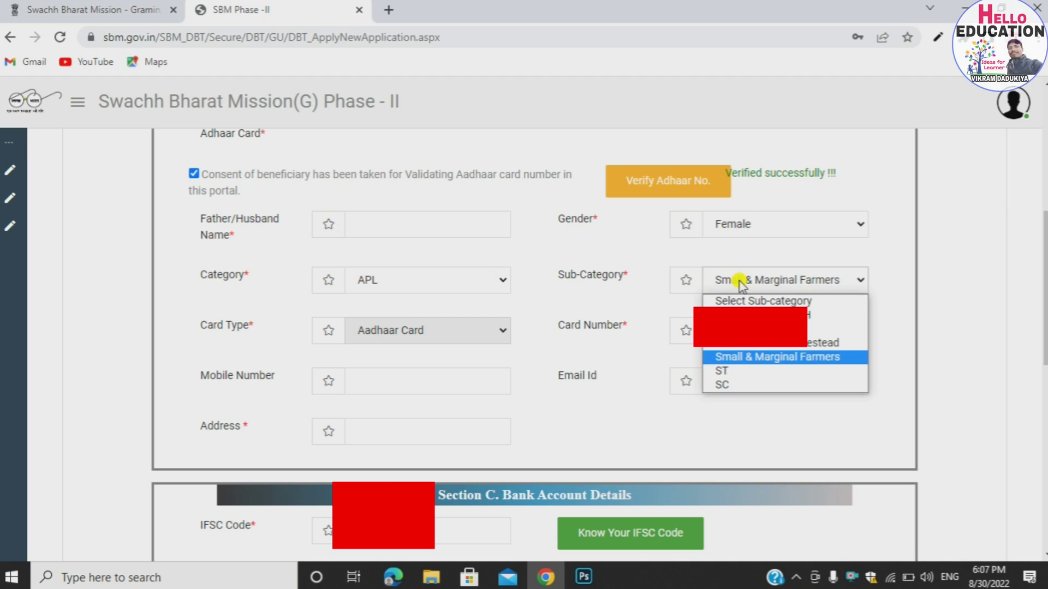
Set the toilet owner's category to BPL and the sub-category to GENERAL
{"action": "left_click", "coordinate": [487, 282]}
{"action": "left_click", "coordinate": [398, 328]}
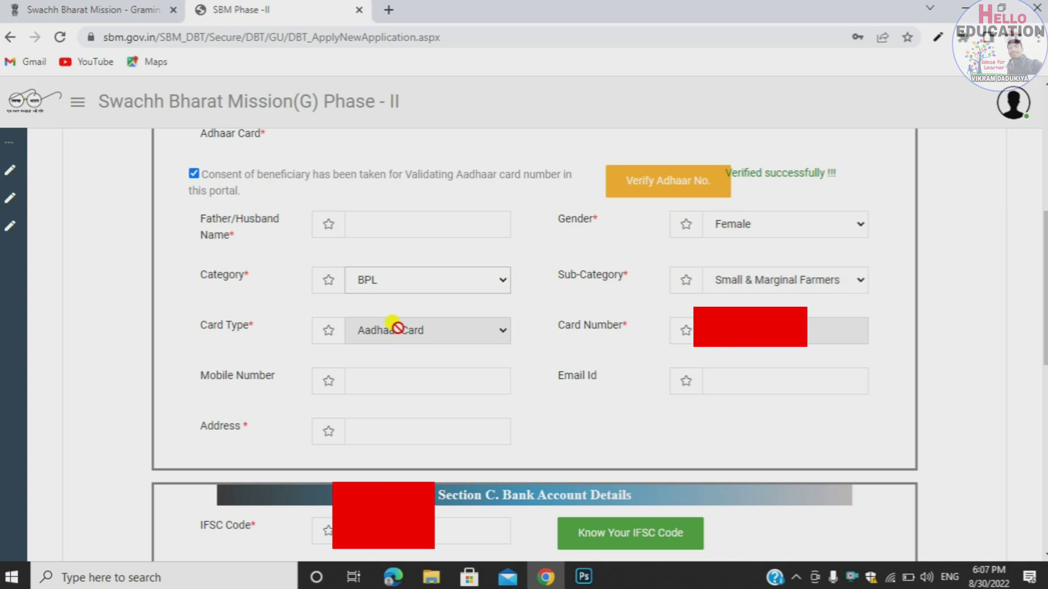
{"action": "left_click", "coordinate": [728, 283]}
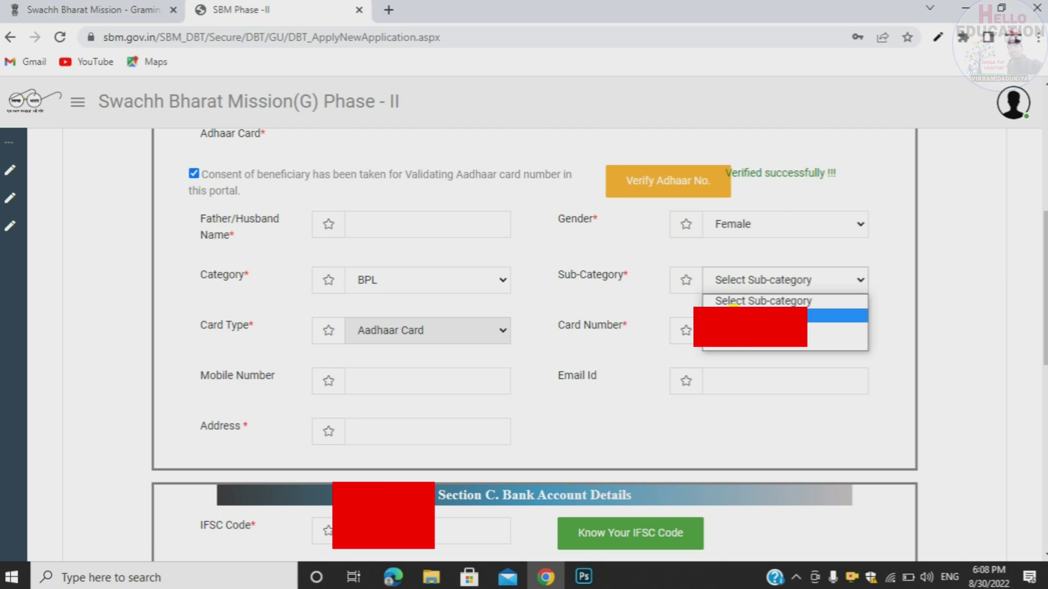
{"action": "left_click", "coordinate": [742, 311]}
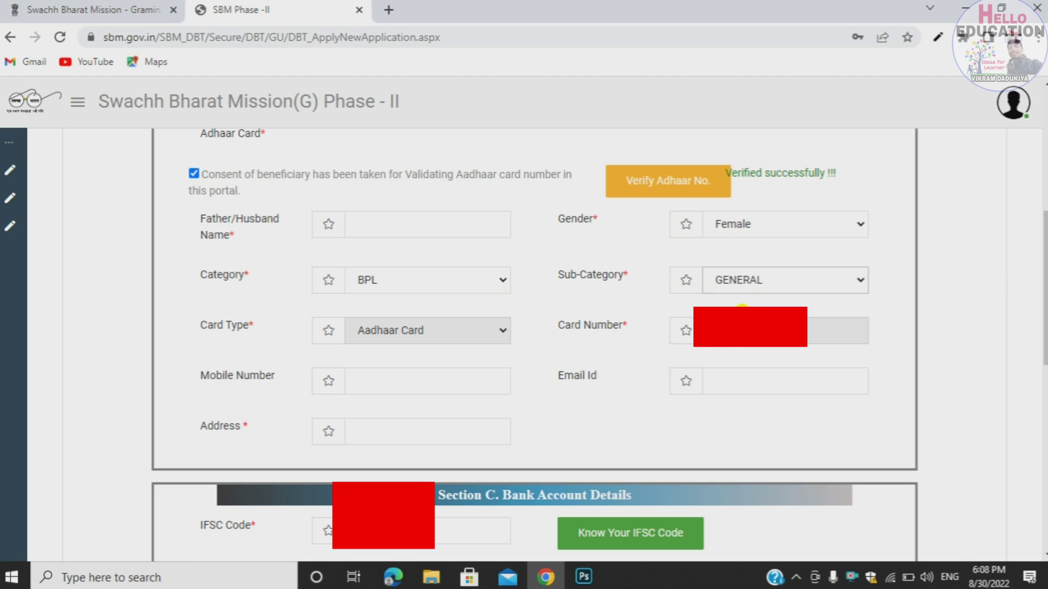
Set the toilet owner's category to APL and the sub-category to Small & Marginal Farmers
{"action": "left_click", "coordinate": [469, 278]}
{"action": "left_click", "coordinate": [370, 315]}
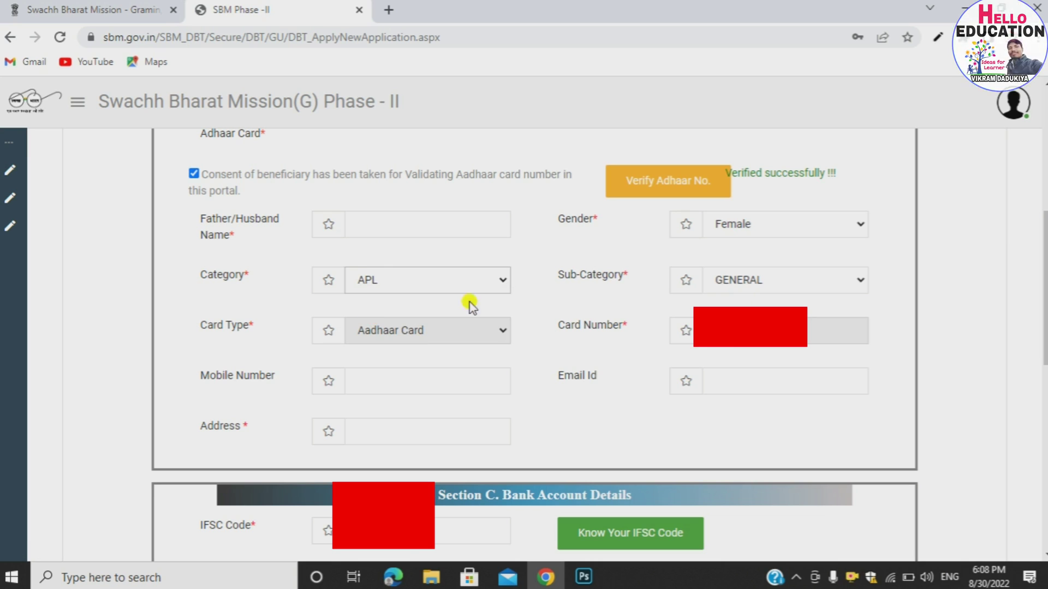
{"action": "left_click", "coordinate": [739, 282]}
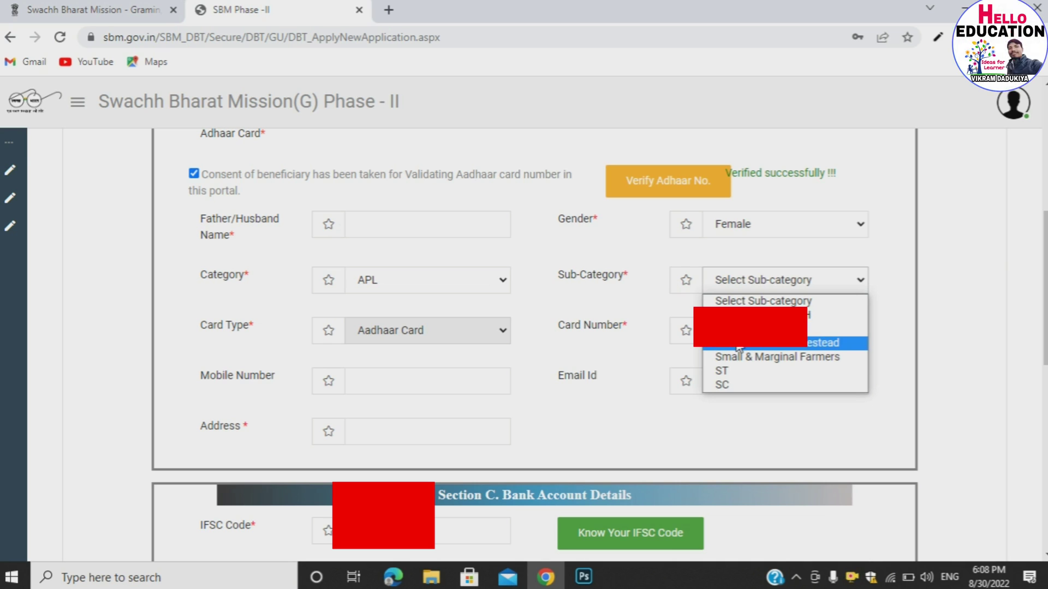
{"action": "left_click", "coordinate": [784, 357]}
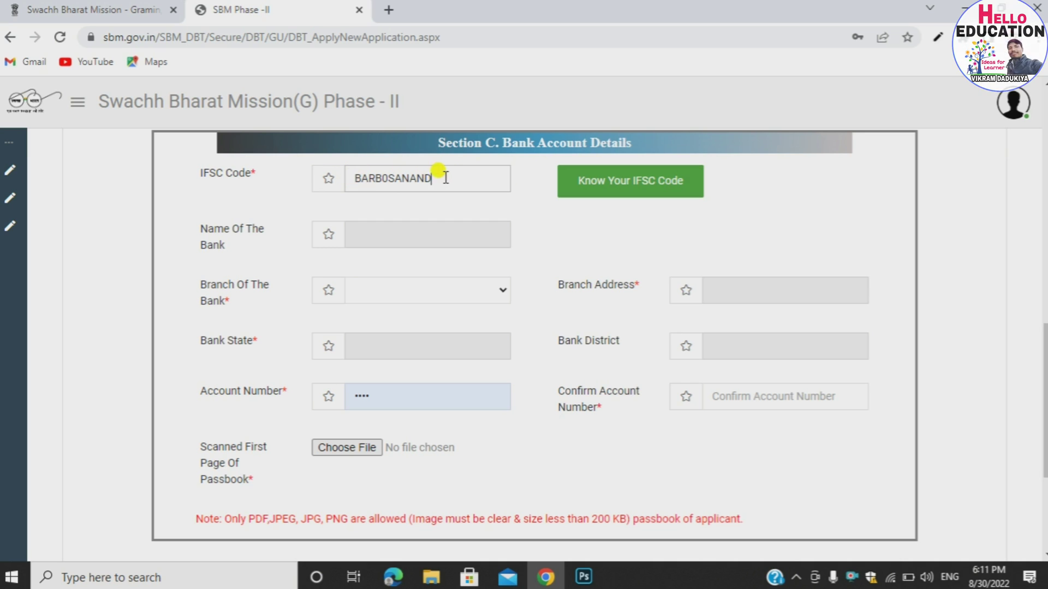
Load the bank details from the entered IFSC code, complete the account details, and submit the application
{"action": "left_click", "coordinate": [487, 201]}
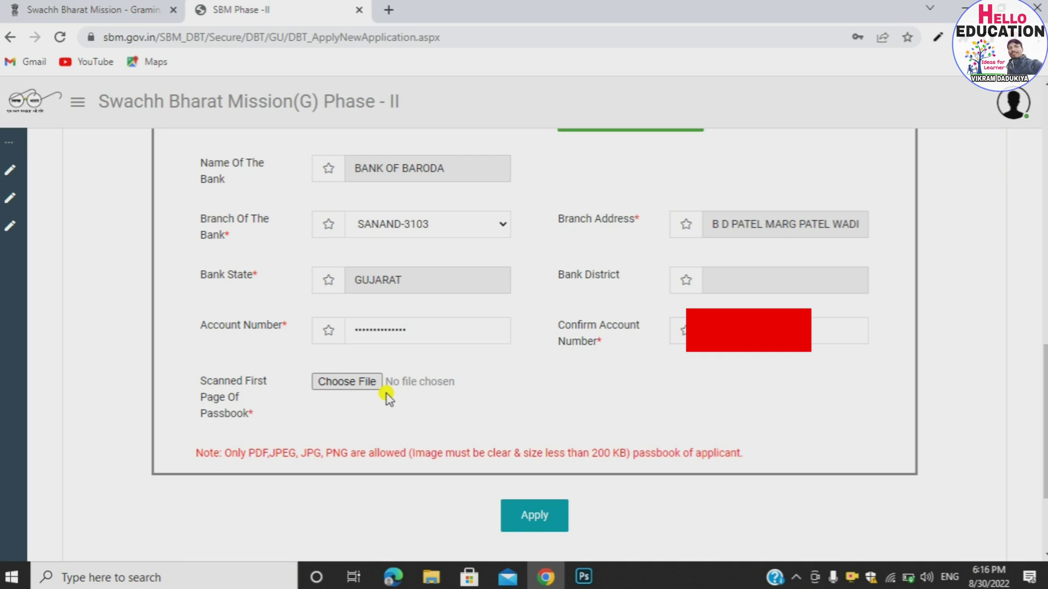
{"action": "left_click", "coordinate": [517, 513]}
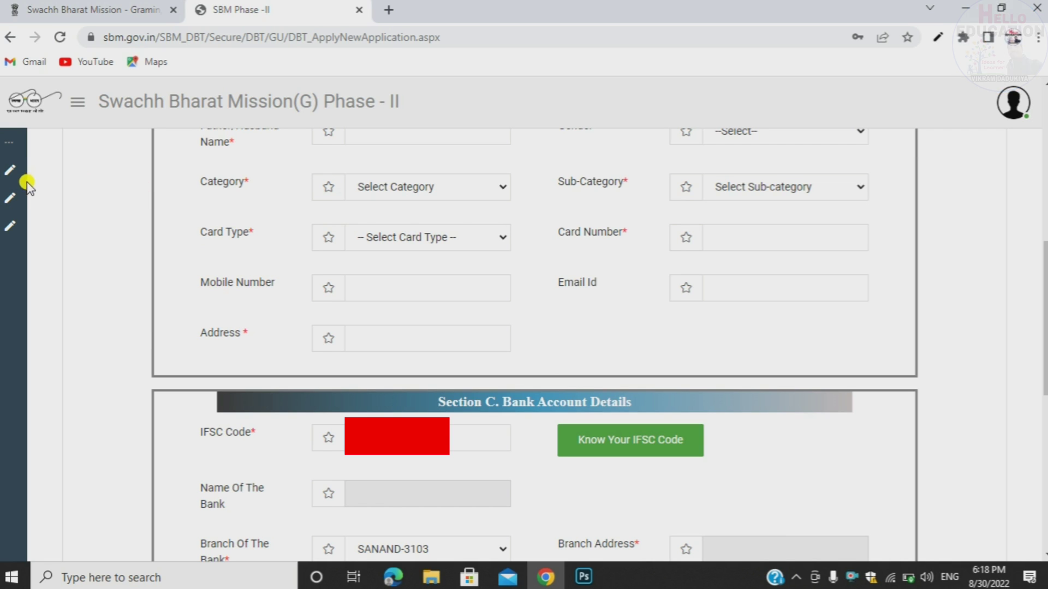
Open the list of submitted applications, highlight the application number, and request status tracking for that application
{"action": "mouse_move", "coordinate": [23, 171]}
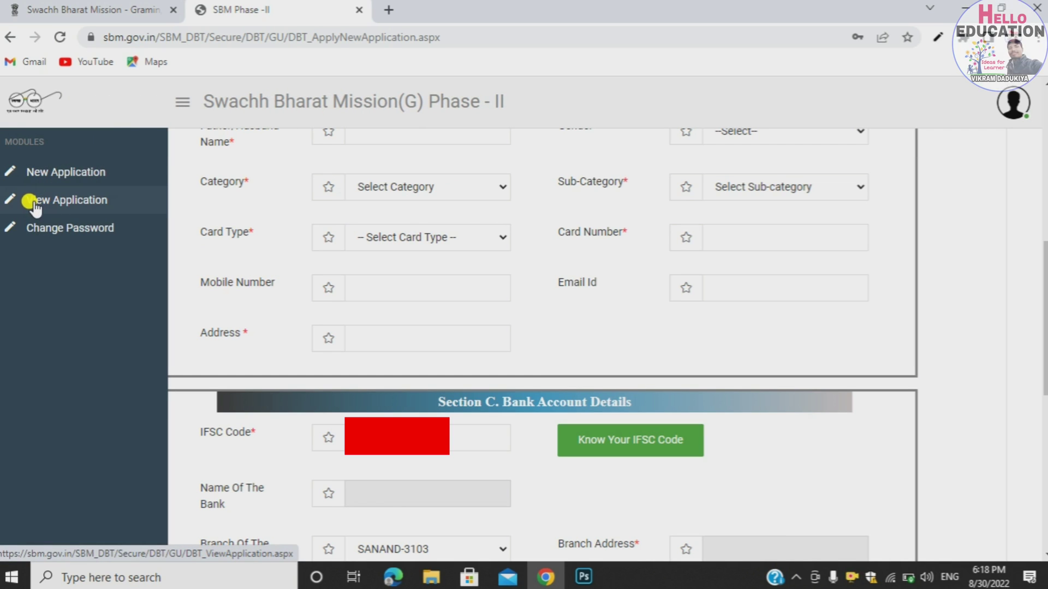
{"action": "left_click", "coordinate": [60, 203]}
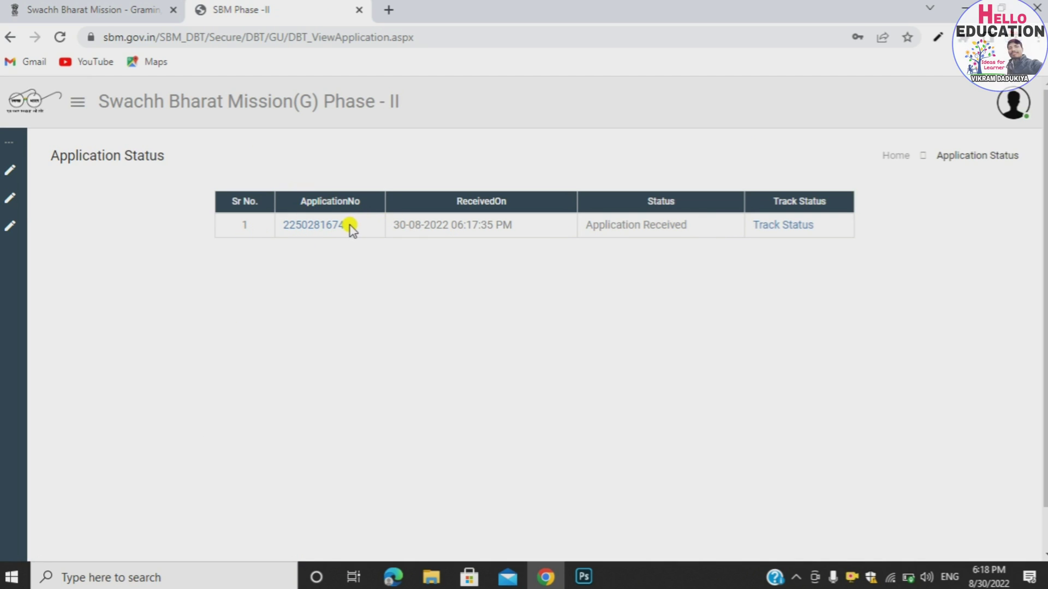
{"action": "left_click_drag", "start_coordinate": [347, 225], "coordinate": [280, 219]}
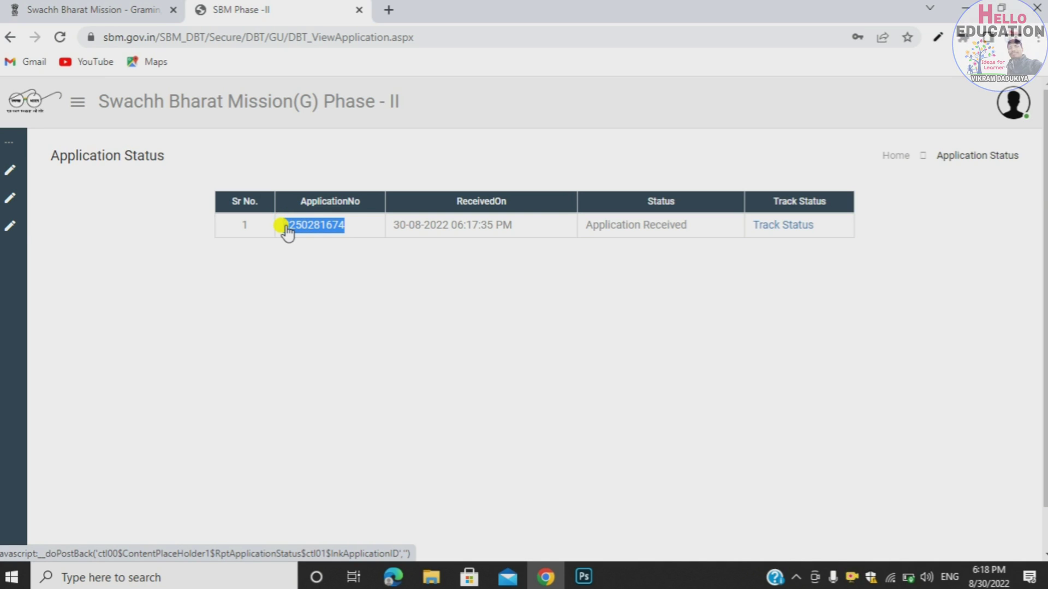
{"action": "left_click", "coordinate": [773, 230]}
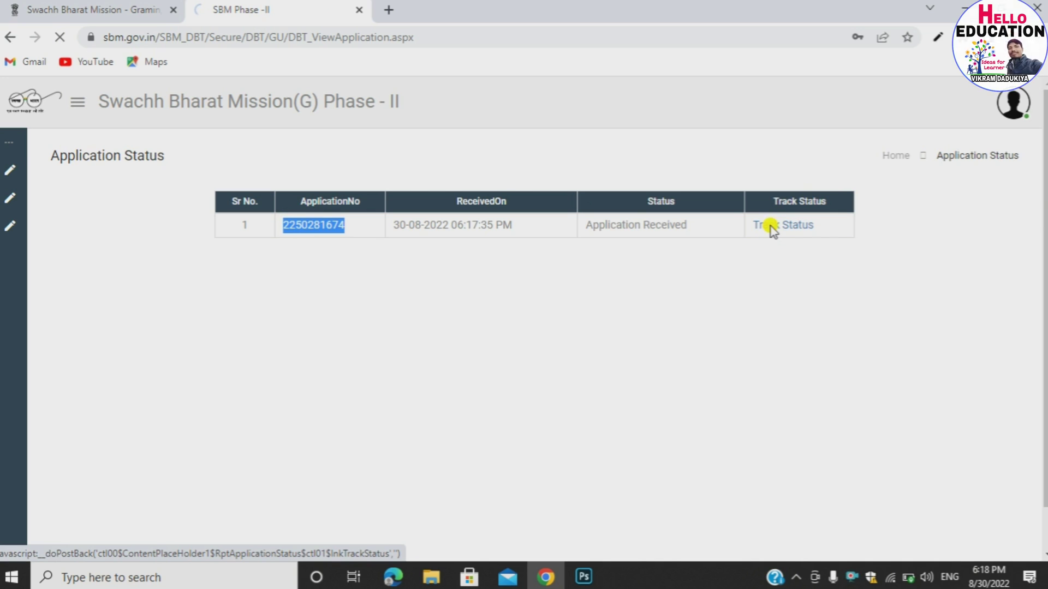